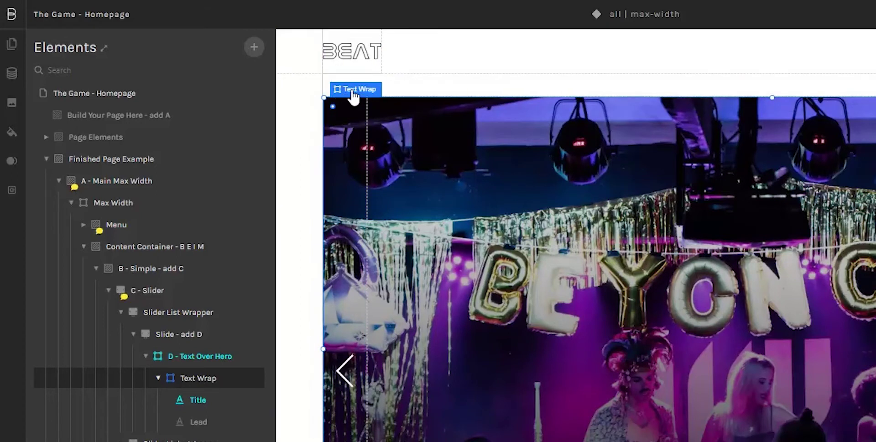
- Add a Block inside the hero slide's Text Wrap and insert a Text element inside that block
{"action": "left_click", "coordinate": [254, 46]}
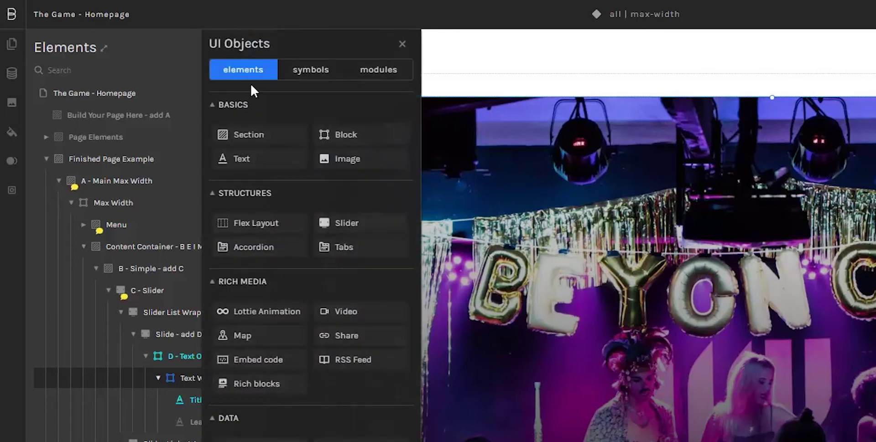
{"action": "left_click", "coordinate": [349, 132]}
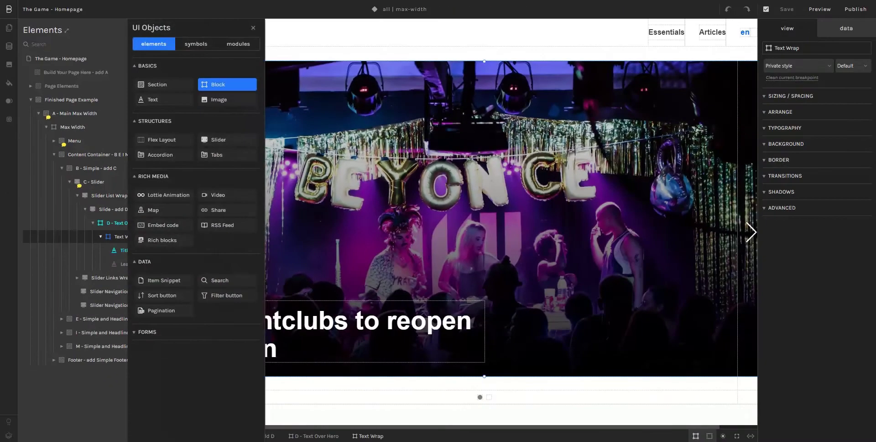
{"action": "left_click", "coordinate": [349, 134]}
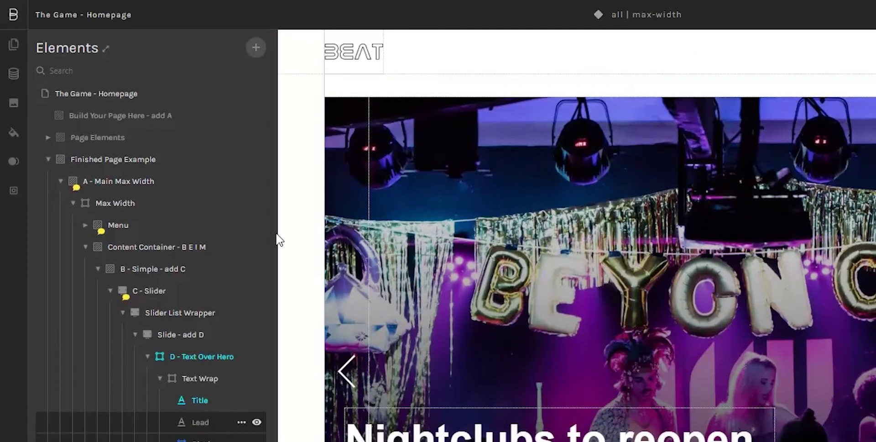
{"action": "left_click", "coordinate": [251, 48]}
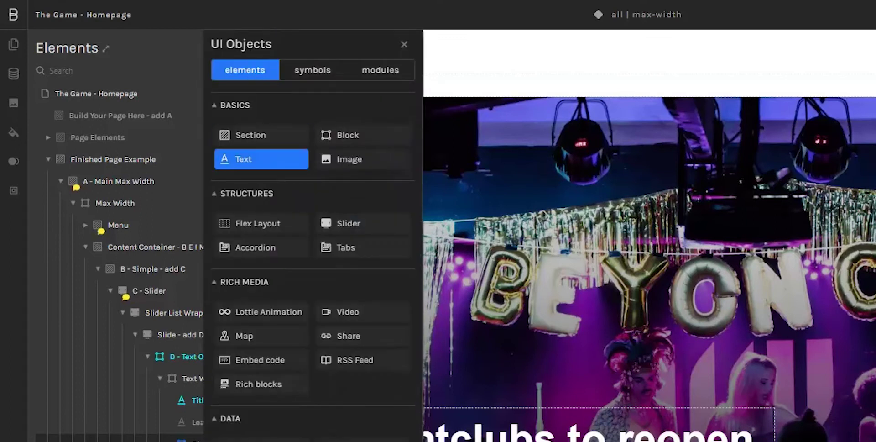
{"action": "left_click", "coordinate": [261, 159]}
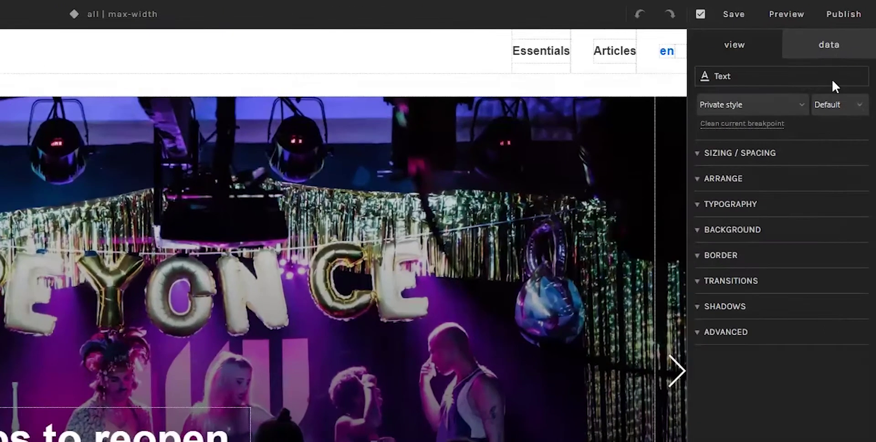
- Replace the new Text element's placeholder content with "More Info" and save the page
{"action": "left_click", "coordinate": [846, 30]}
{"action": "left_click_drag", "start_coordinate": [820, 296], "coordinate": [701, 299]}
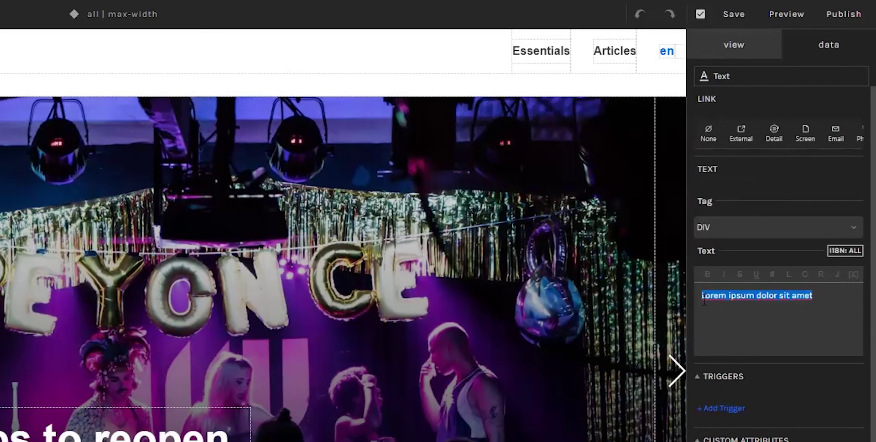
{"action": "type", "text": "More Info"}
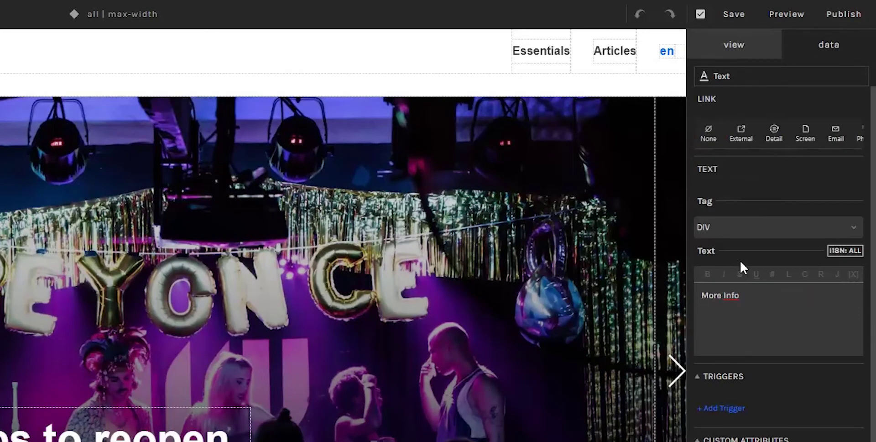
{"action": "key", "text": "Home"}
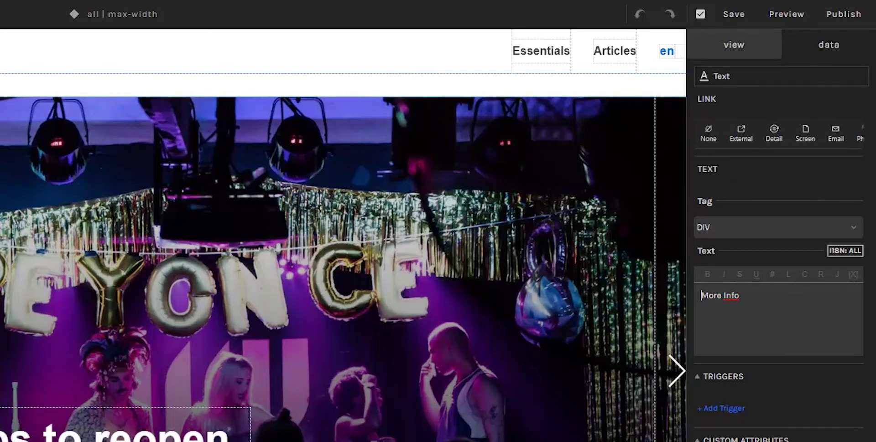
{"action": "key", "text": "ctrl+s"}
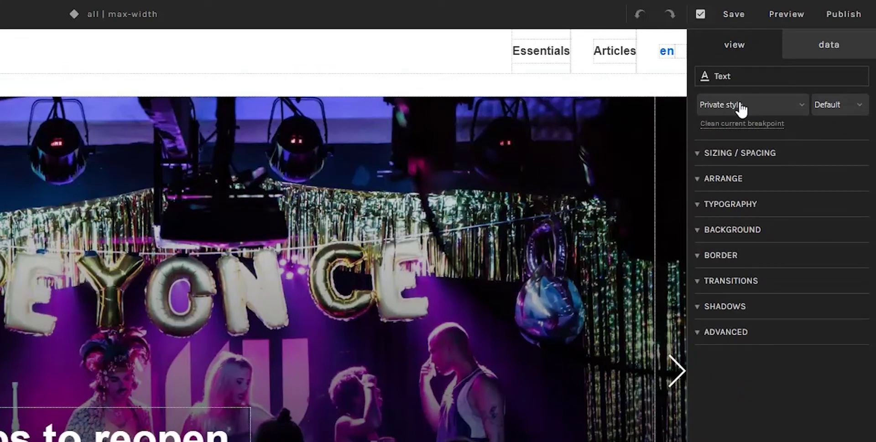
- Apply the Lead Paragraph styleguide style to the "More Info" text
{"action": "left_click", "coordinate": [792, 109]}
{"action": "scroll", "coordinate": [759, 237], "scroll_direction": "down", "scroll_amount": 8}
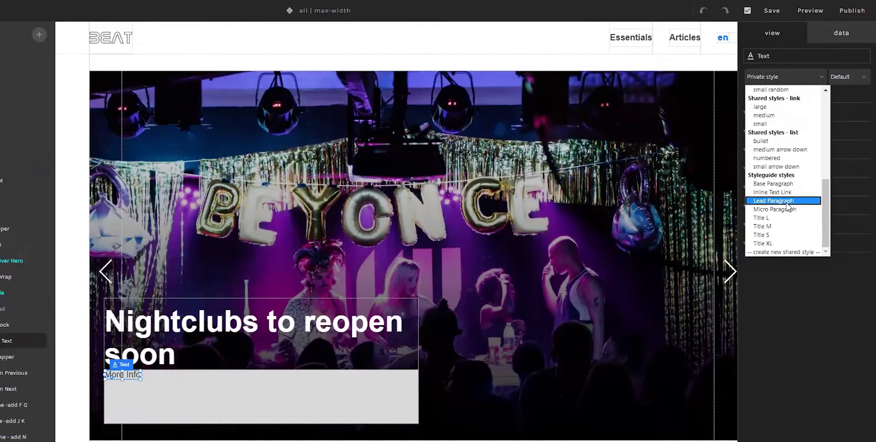
{"action": "left_click", "coordinate": [754, 276]}
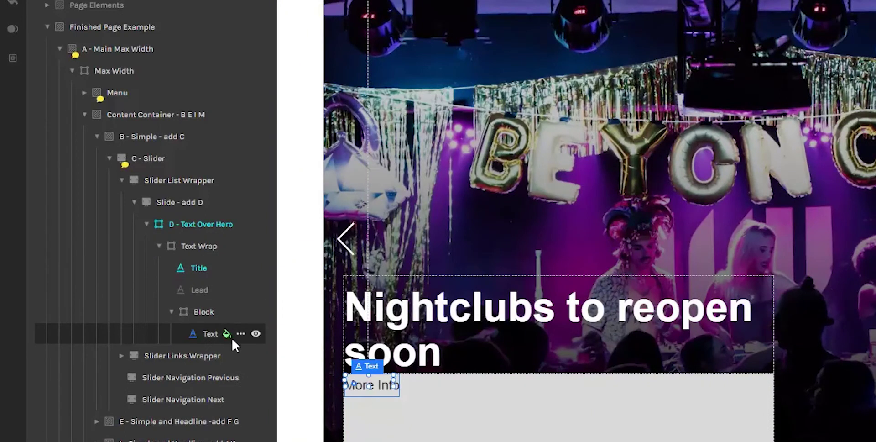
{"action": "mouse_move", "coordinate": [228, 339]}
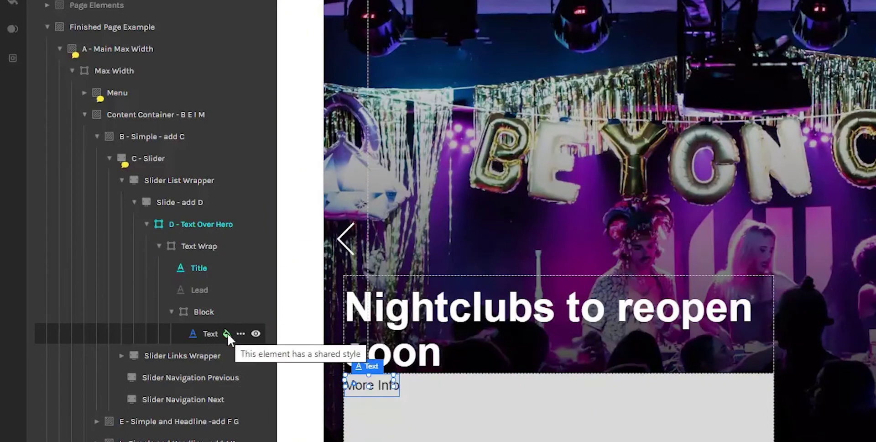
- Clear the width and minimum height values of the Block that holds the "More Info" text
{"action": "left_click", "coordinate": [203, 315]}
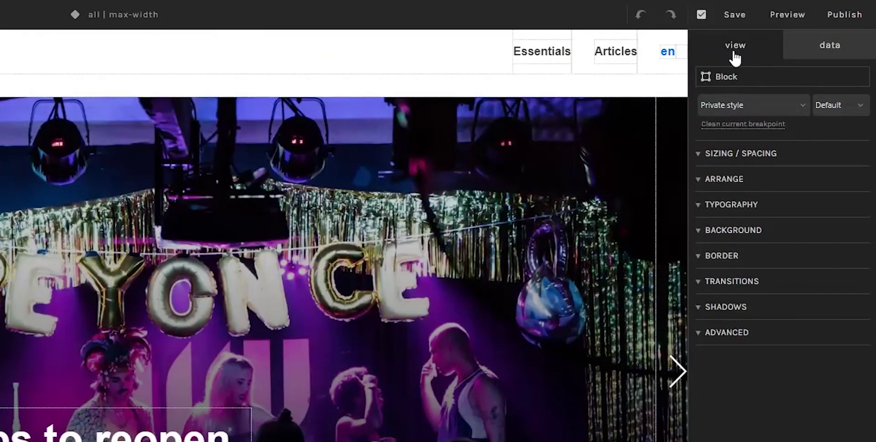
{"action": "left_click", "coordinate": [759, 158]}
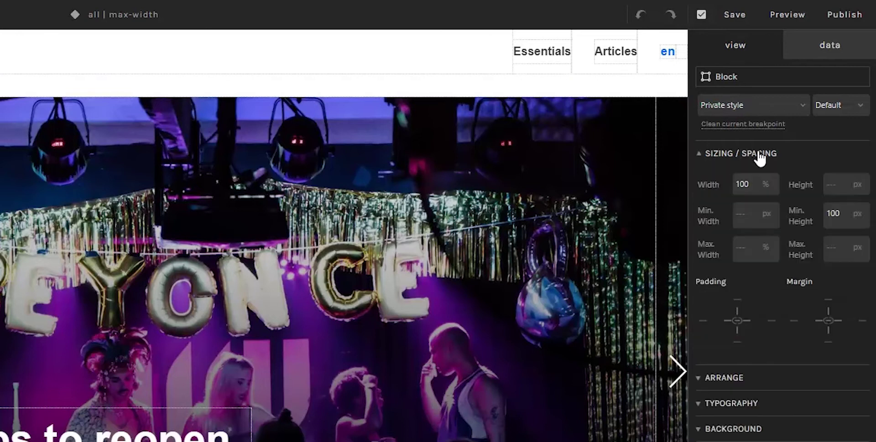
{"action": "double_click", "coordinate": [743, 183]}
{"action": "key", "text": "BackSpace"}
{"action": "double_click", "coordinate": [833, 214]}
{"action": "key", "text": "BackSpace"}
- Set the Block's padding to 0.5rem at top and bottom and 1rem at left and right
{"action": "left_click", "coordinate": [737, 296]}
{"action": "type", "text": "0.5"}
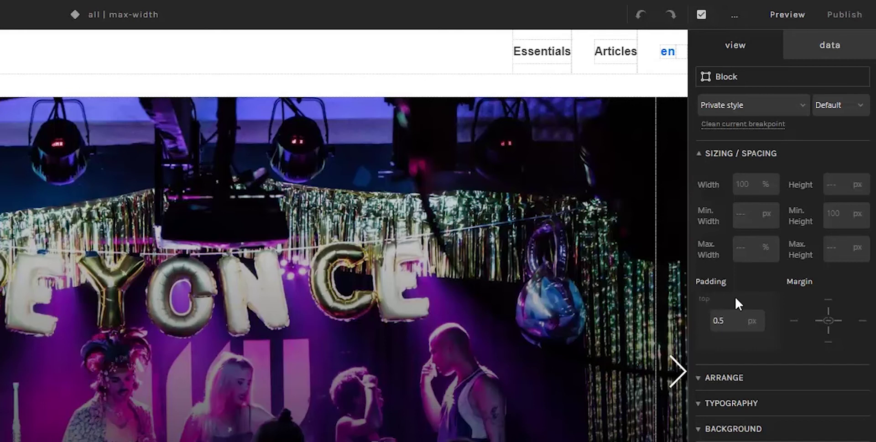
{"action": "type", "text": "rem"}
{"action": "key", "text": "Return"}
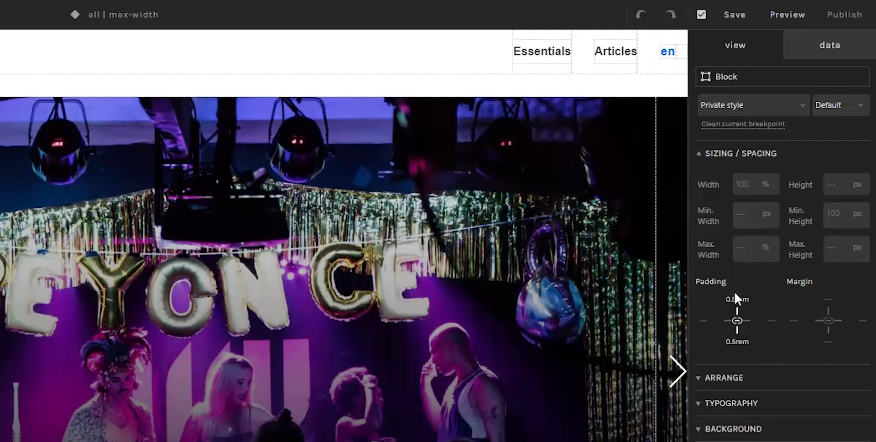
{"action": "left_click", "coordinate": [733, 320]}
{"action": "left_click", "coordinate": [711, 320]}
{"action": "type", "text": "1rem"}
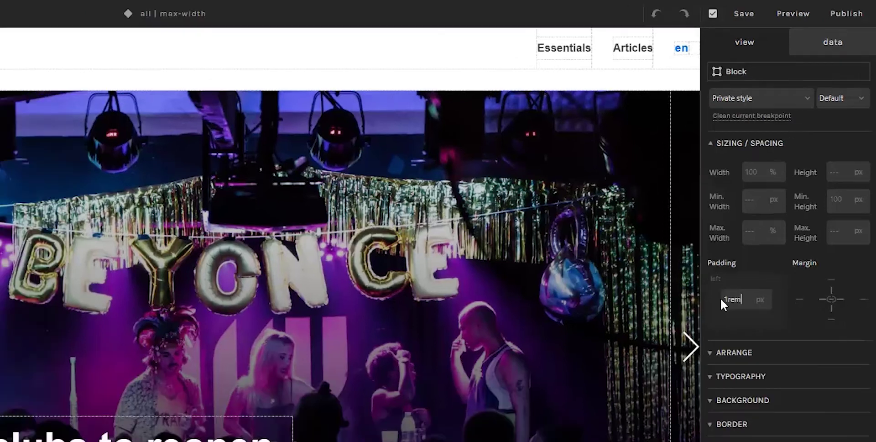
{"action": "key", "text": "Return"}
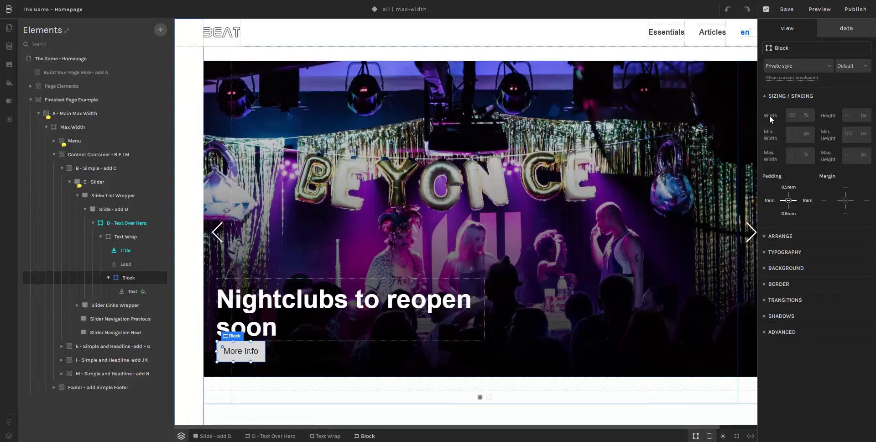
{"action": "left_click", "coordinate": [778, 97]}
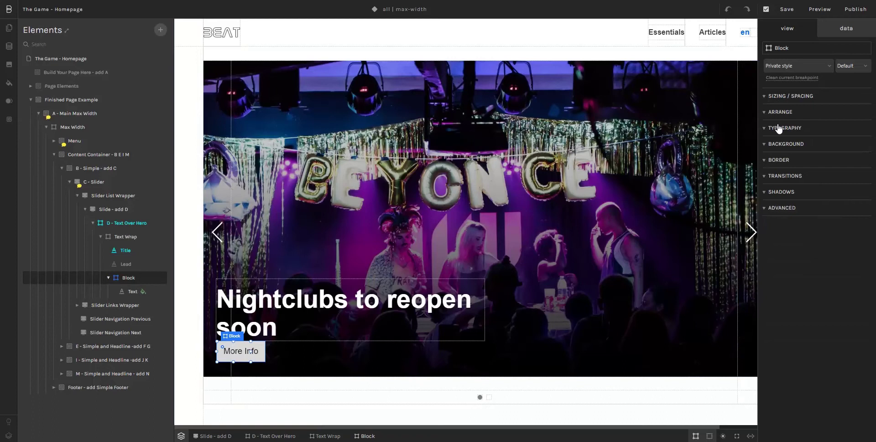
- Set the Block's typography color to the styleguide's Light color, #ffffff
{"action": "left_click", "coordinate": [793, 129]}
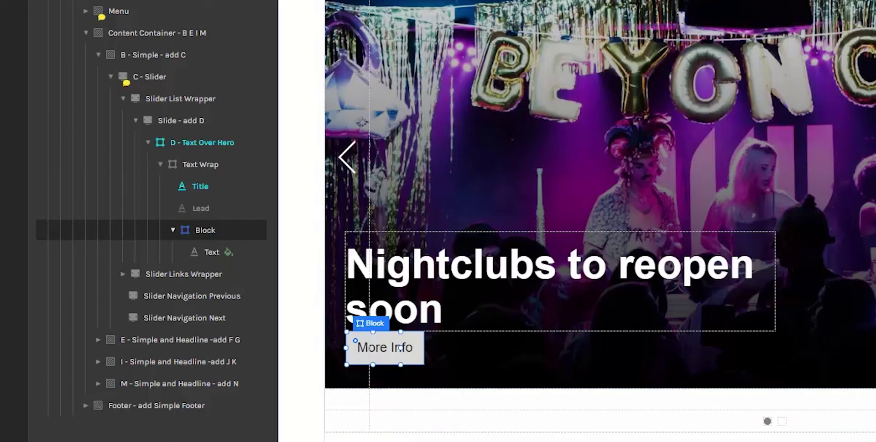
{"action": "left_click", "coordinate": [207, 250]}
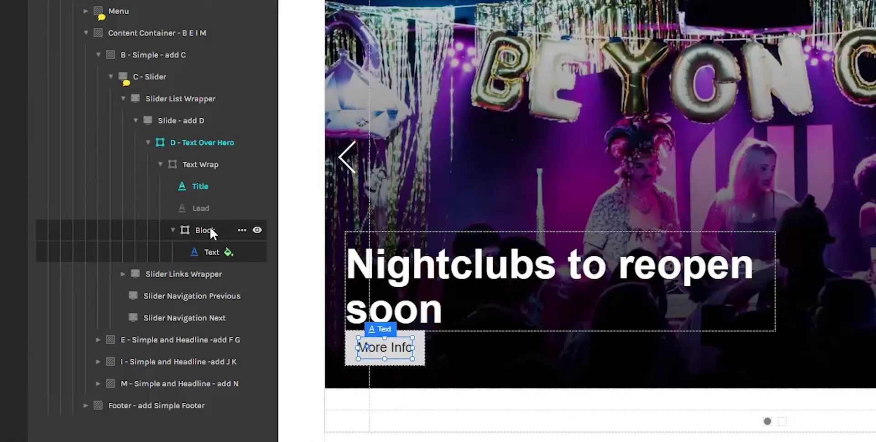
{"action": "left_click", "coordinate": [205, 232]}
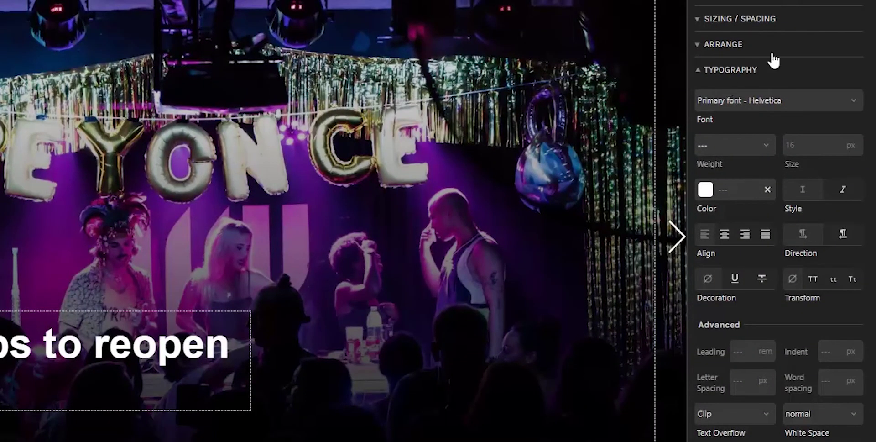
{"action": "left_click", "coordinate": [706, 191]}
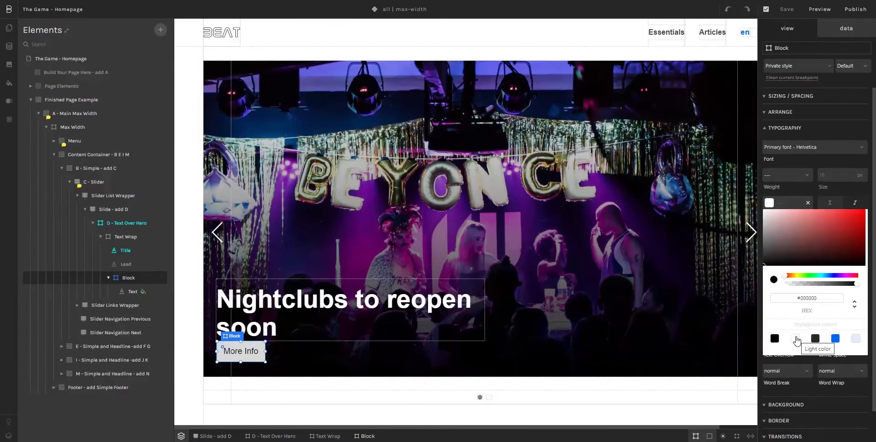
{"action": "left_click", "coordinate": [796, 339]}
{"action": "left_click", "coordinate": [792, 191]}
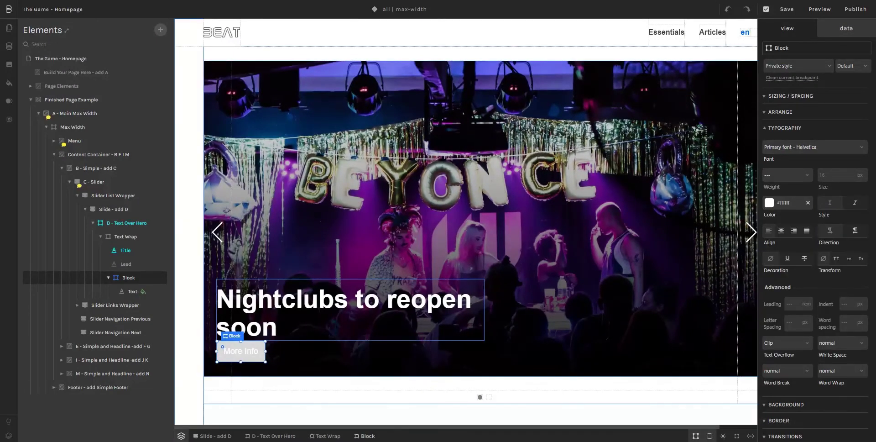
{"action": "double_click", "coordinate": [241, 350]}
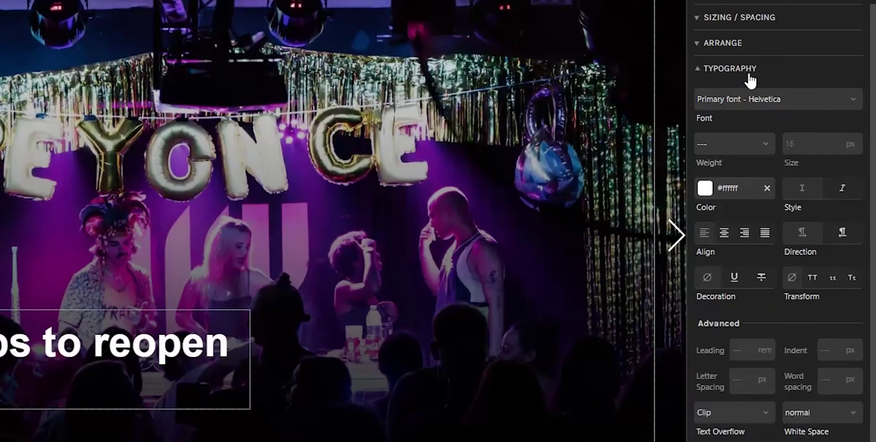
{"action": "left_click", "coordinate": [735, 69]}
- Change the Block's background to the styleguide's blue Primary color
{"action": "left_click", "coordinate": [740, 95]}
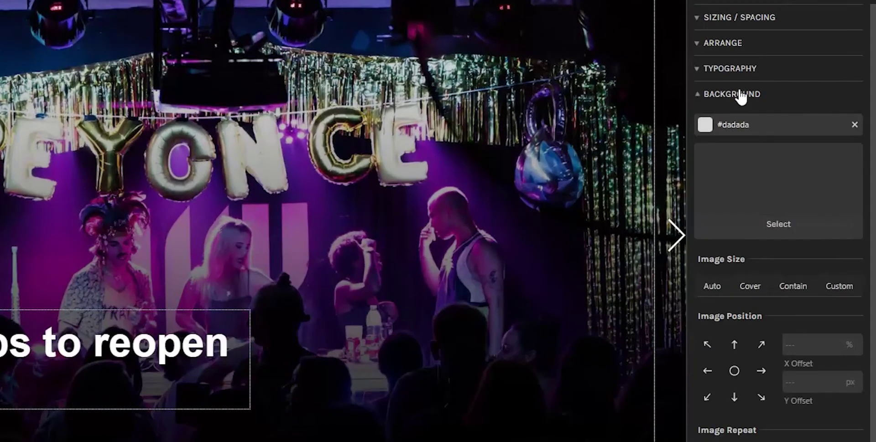
{"action": "left_click", "coordinate": [705, 125]}
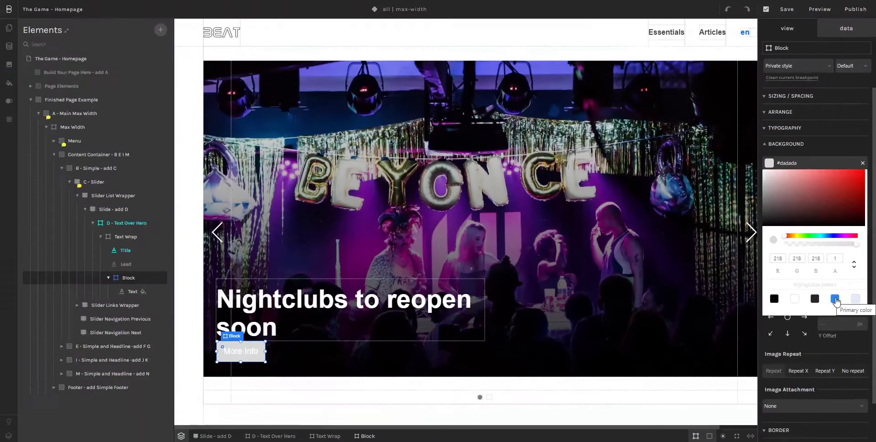
{"action": "left_click", "coordinate": [835, 299]}
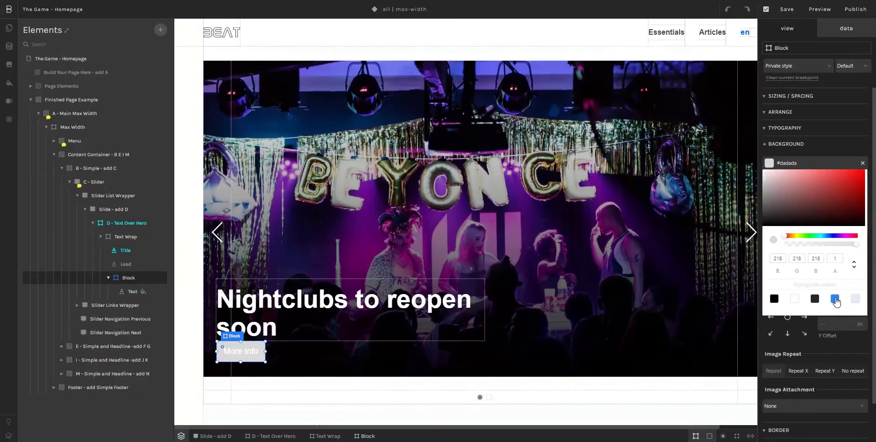
{"action": "left_click", "coordinate": [790, 146]}
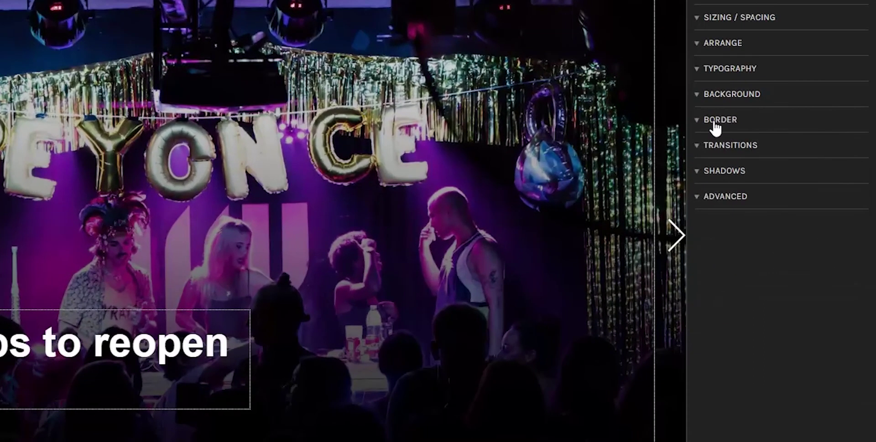
- Round the Block's corners with a border radius of 20 px
{"action": "left_click", "coordinate": [780, 160]}
{"action": "left_click", "coordinate": [715, 240]}
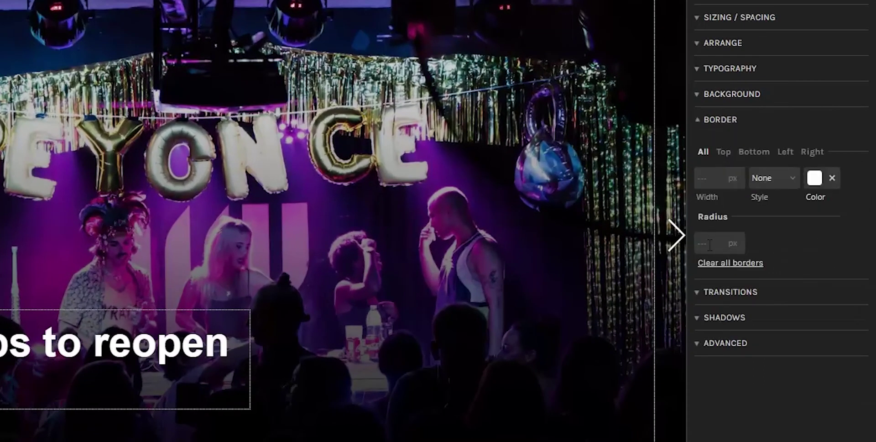
{"action": "type", "text": "20"}
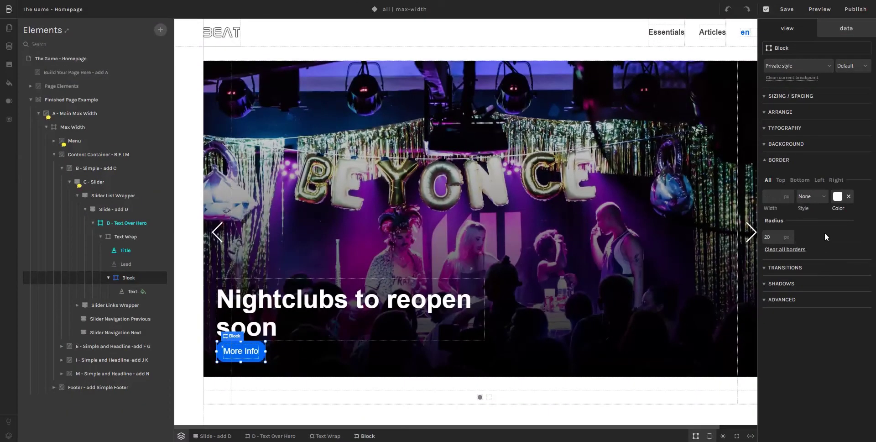
{"action": "left_click", "coordinate": [776, 160]}
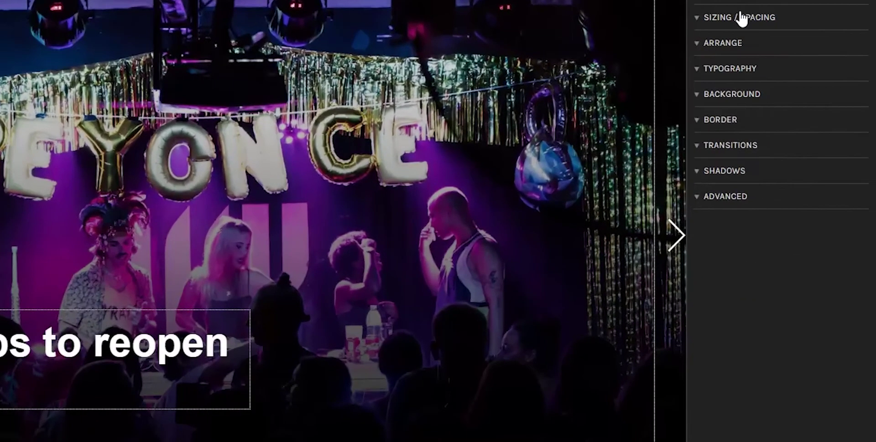
- Give the Block a top margin of 1rem and open a preview of the page
{"action": "left_click", "coordinate": [742, 19]}
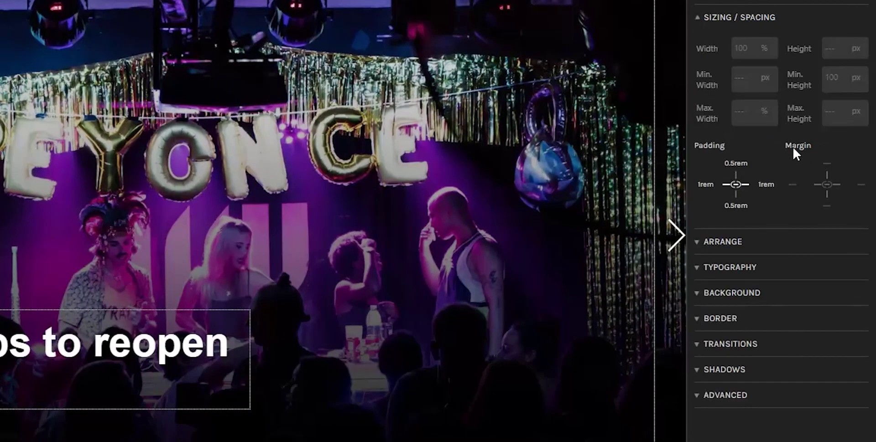
{"action": "left_click", "coordinate": [827, 163]}
{"action": "type", "text": "1rem"}
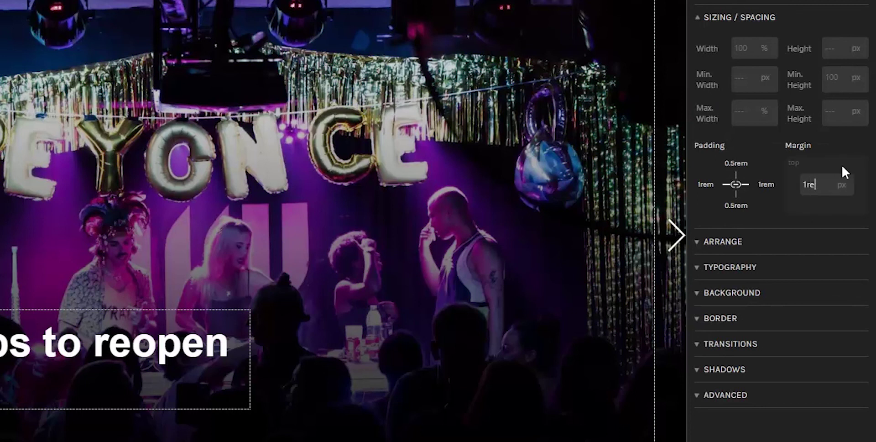
{"action": "key", "text": "Return"}
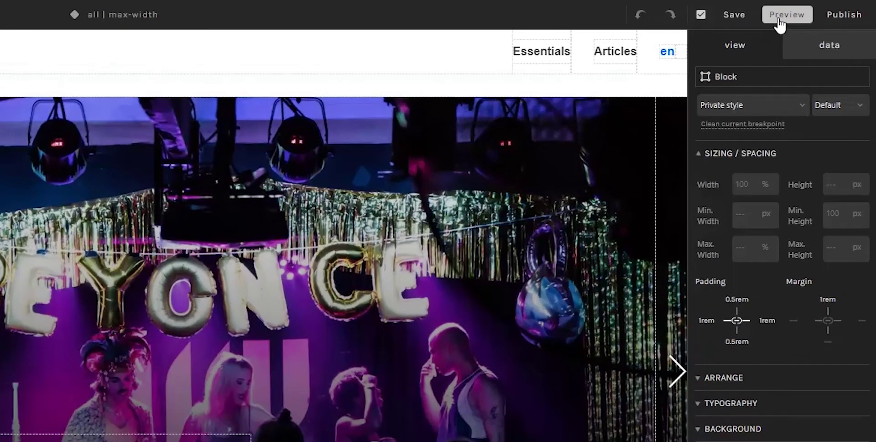
{"action": "left_click", "coordinate": [779, 18]}
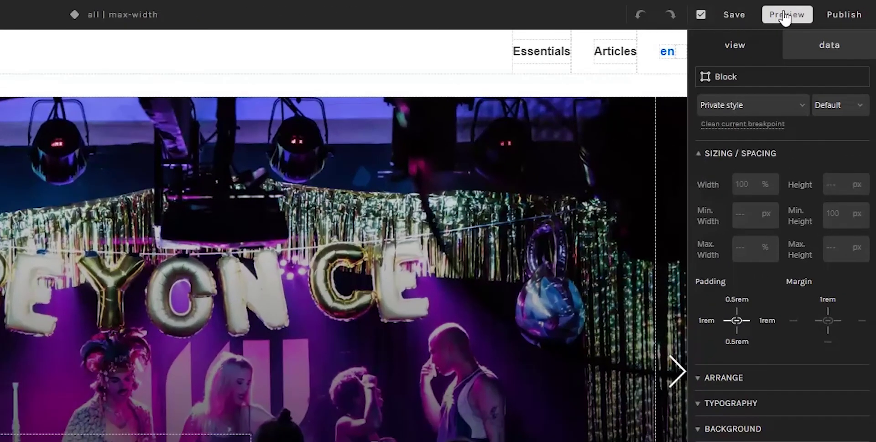